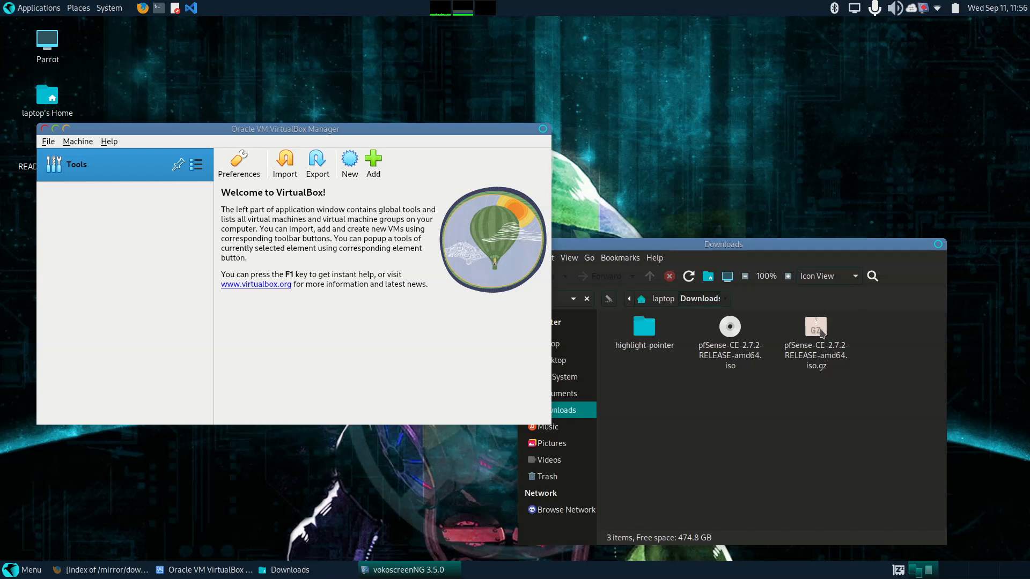
pyautogui.rightClick(822, 333)
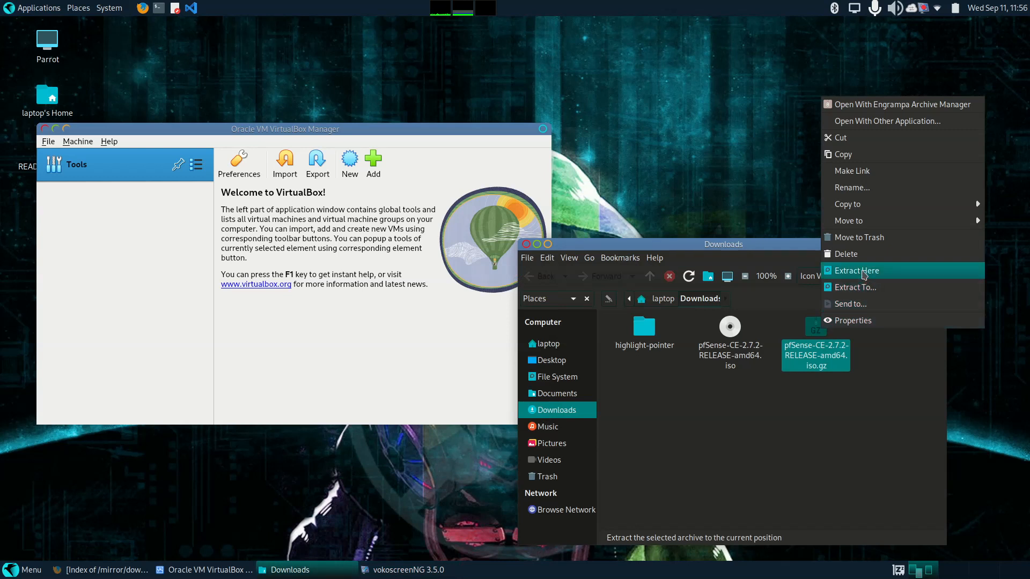
pyautogui.click(719, 404)
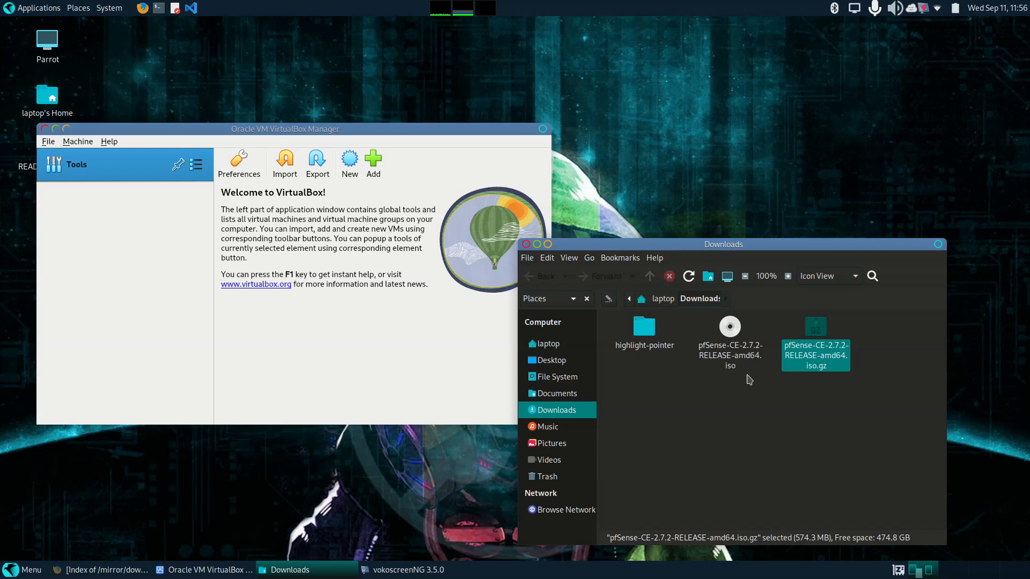
# Create a new virtual machine named pfsense and choose pfSense-CE-2.7.2-RELEASE-amd64.iso from Downloads as its ISO image
pyautogui.click(349, 163)
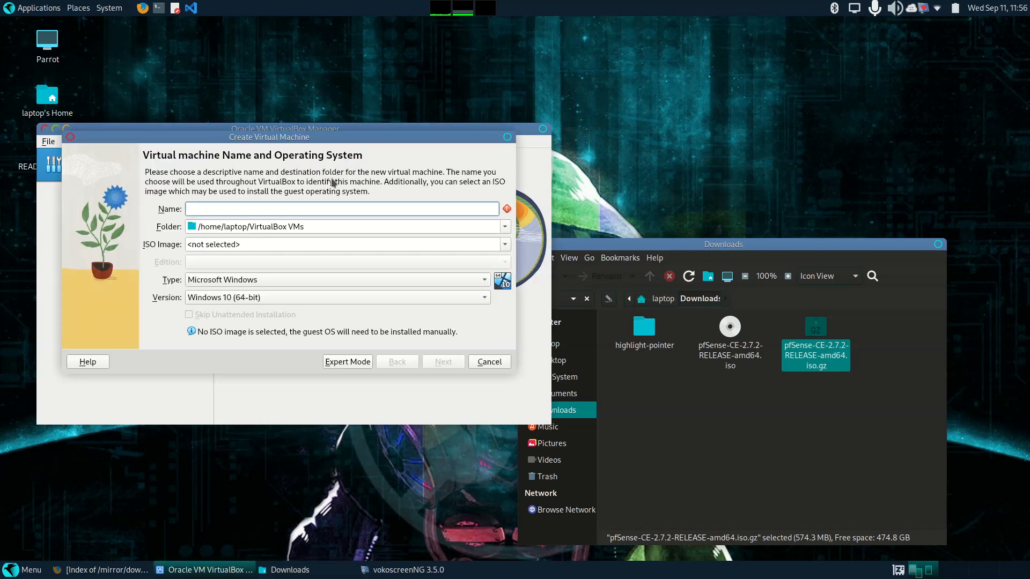
pyautogui.write('pfsense')
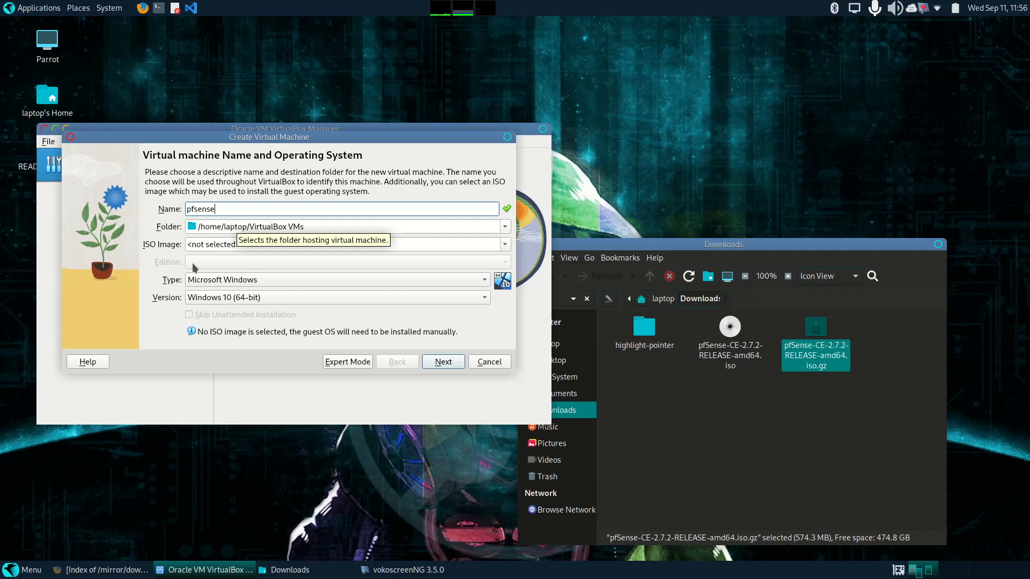
pyautogui.click(200, 246)
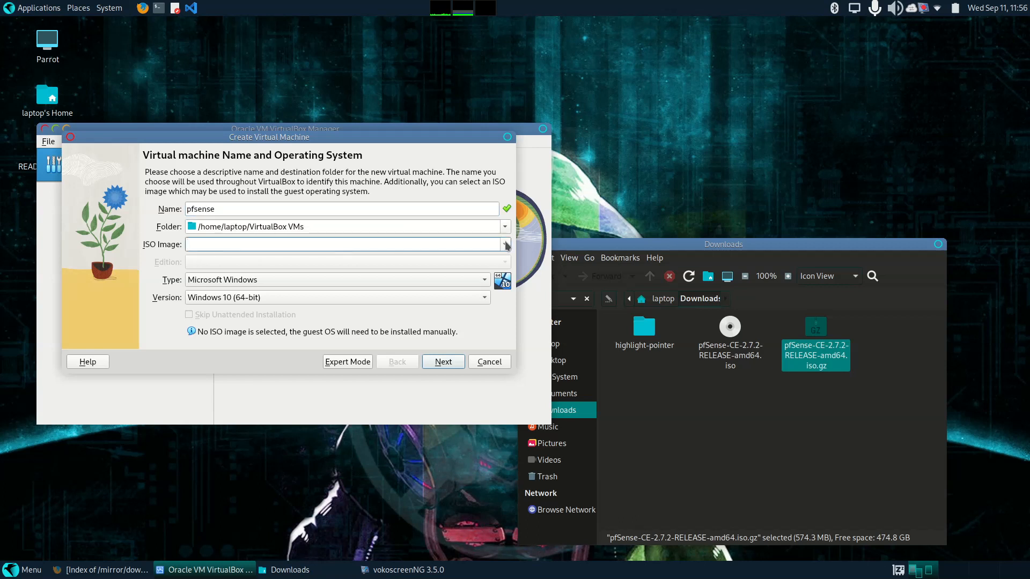
pyautogui.click(505, 245)
pyautogui.click(483, 268)
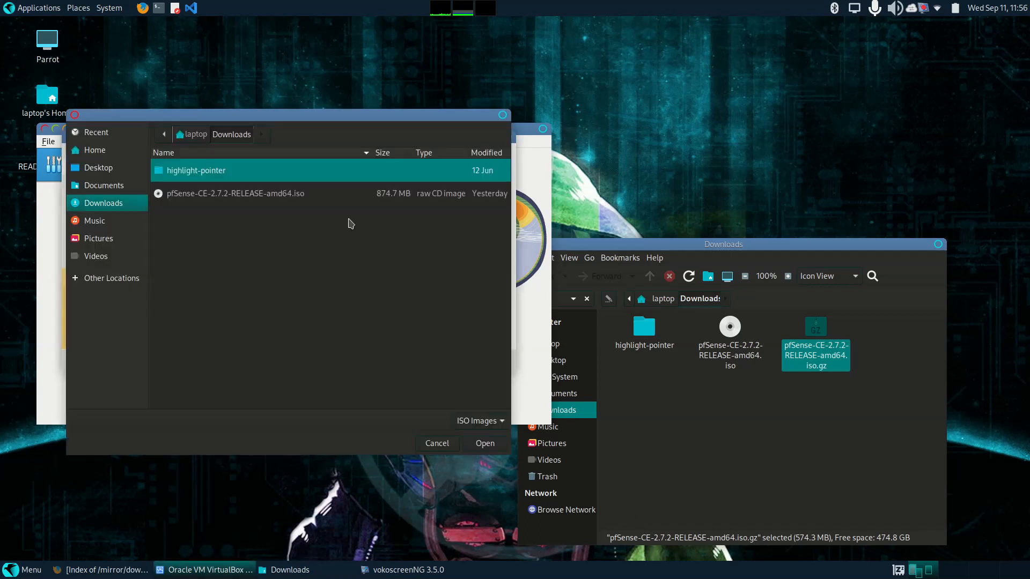
pyautogui.click(123, 185)
pyautogui.click(124, 203)
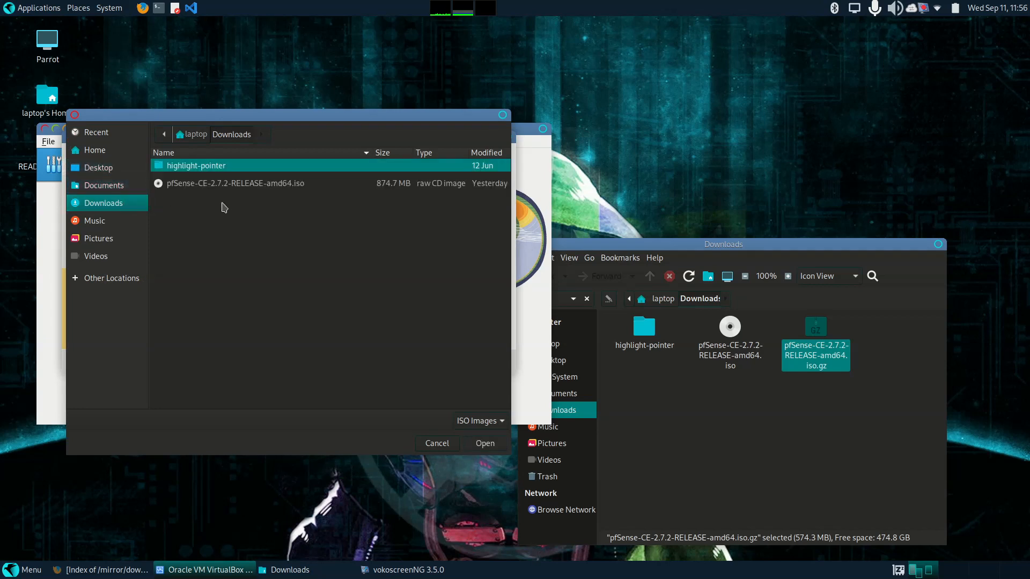
pyautogui.click(280, 188)
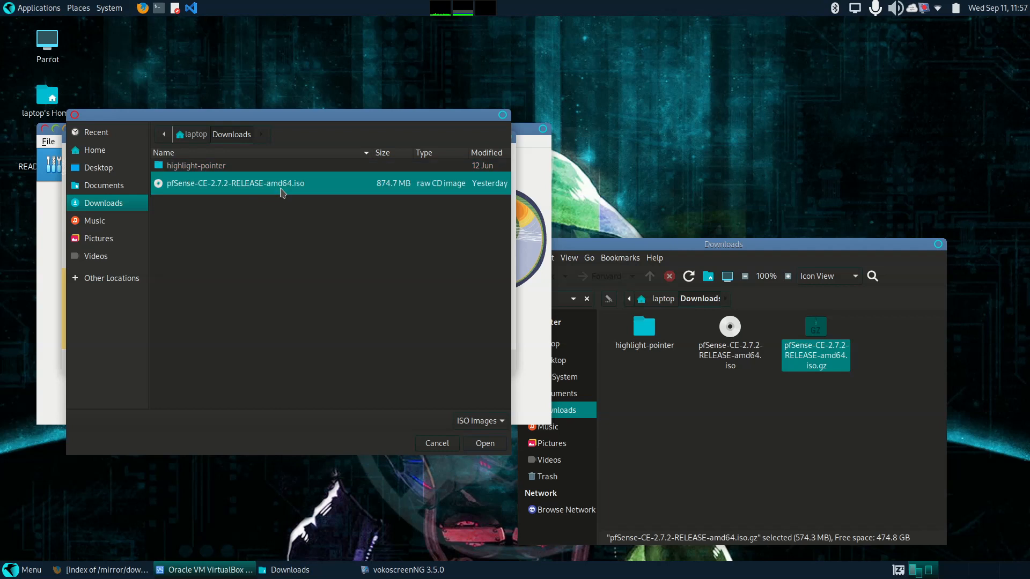
pyautogui.click(485, 443)
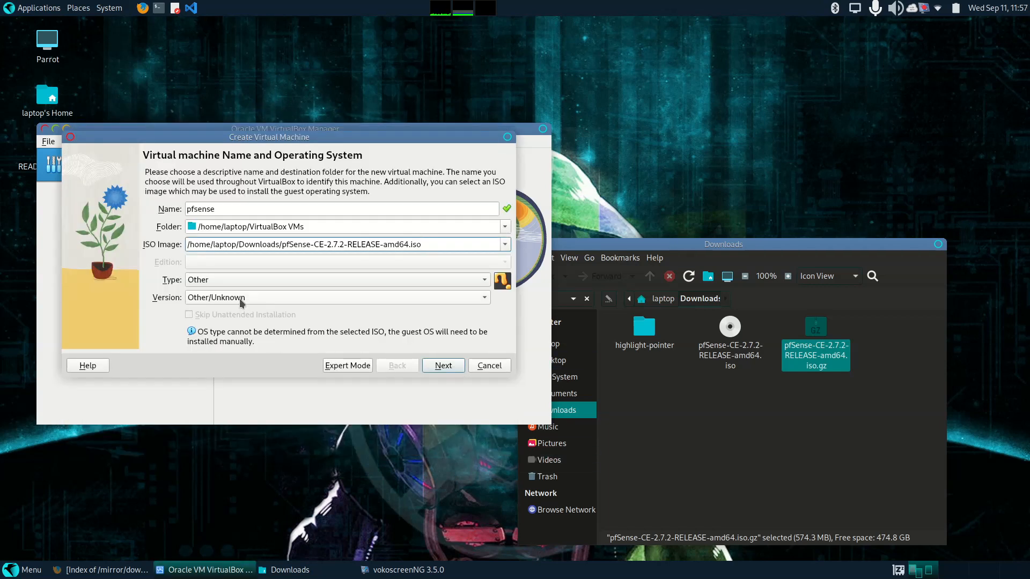
# Set the virtual machine's operating system type to BSD and version to FreeBSD (64-bit), and continue to the hardware settings
pyautogui.click(220, 283)
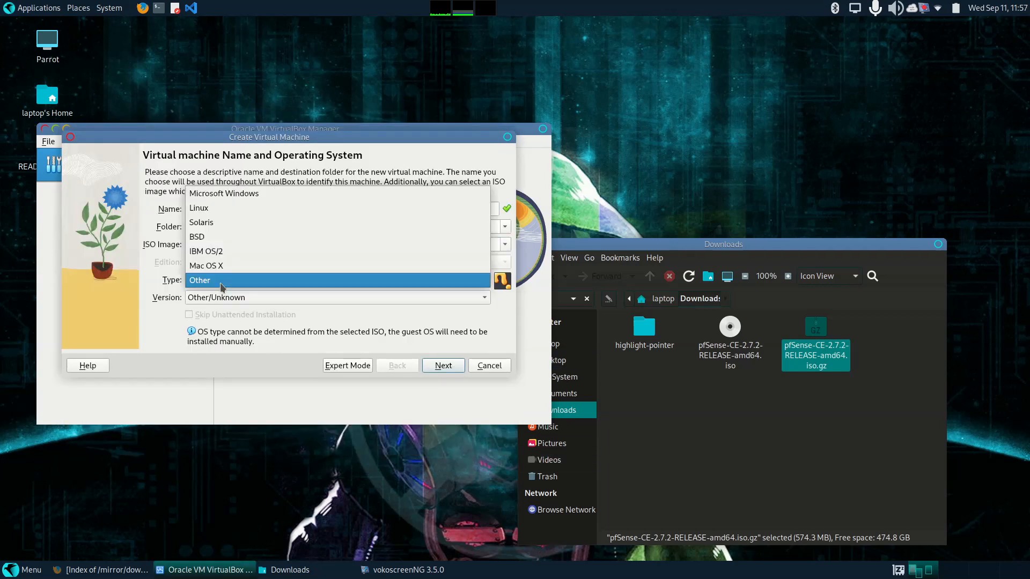
pyautogui.click(228, 243)
pyautogui.click(238, 303)
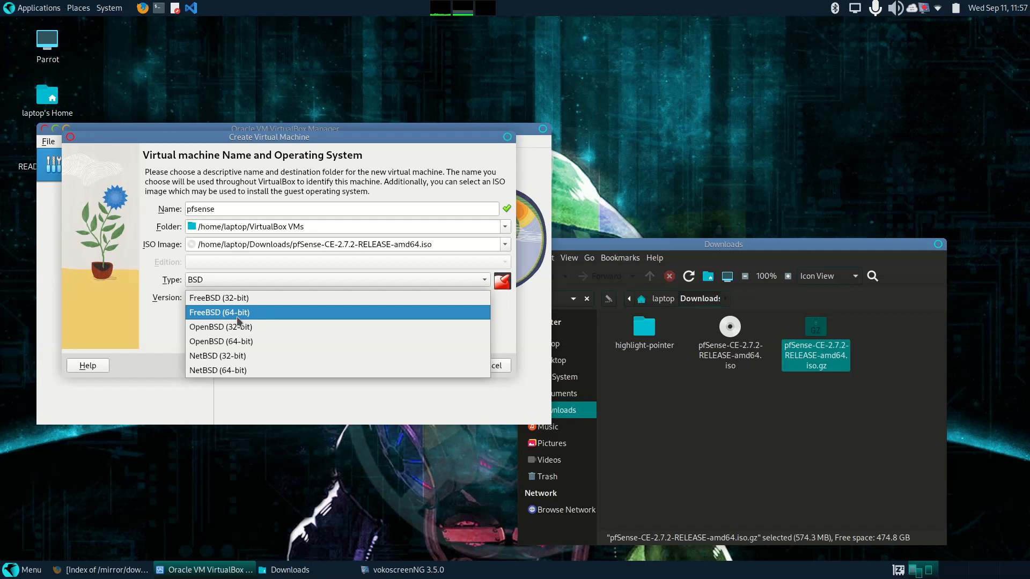
pyautogui.click(238, 320)
pyautogui.click(443, 365)
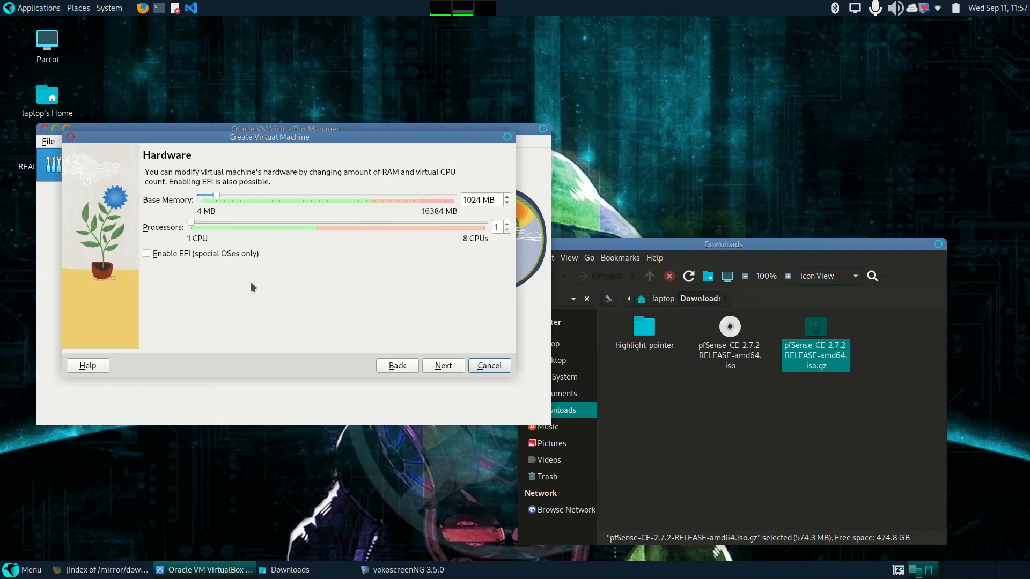
# Accept 1024 MB of memory, 1 processor and a new 16.00 GB virtual hard disk, and finish creating the virtual machine
pyautogui.click(447, 366)
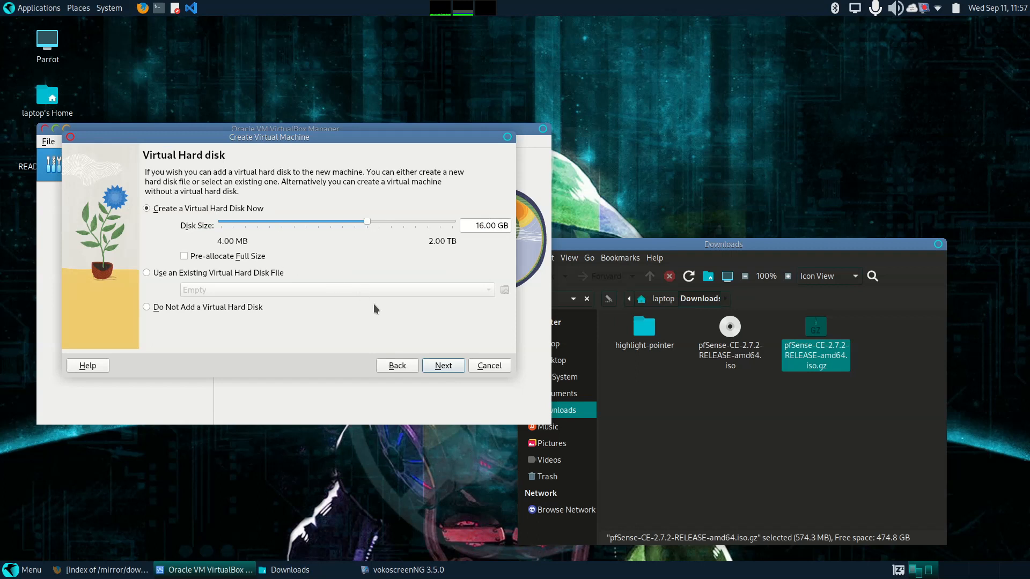
pyautogui.click(448, 369)
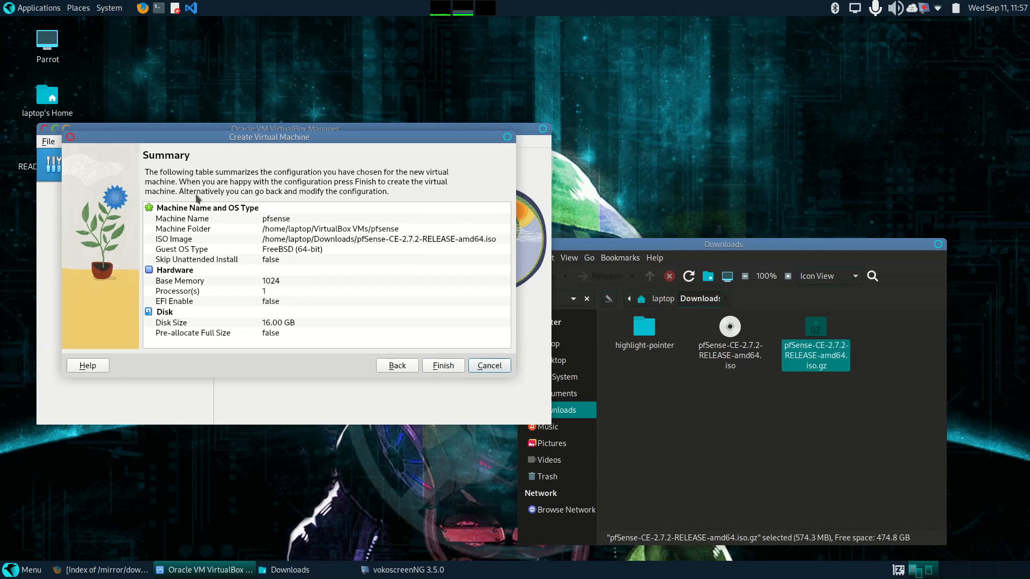
pyautogui.click(444, 366)
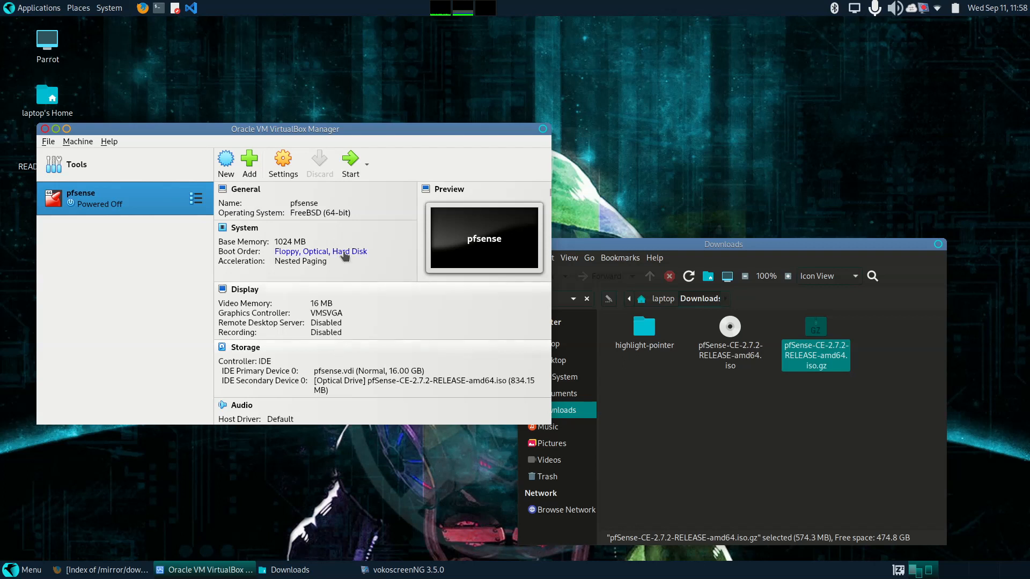
# In the pfsense machine's network settings, attach Adapter 1 to Bridged Adapter
pyautogui.click(283, 172)
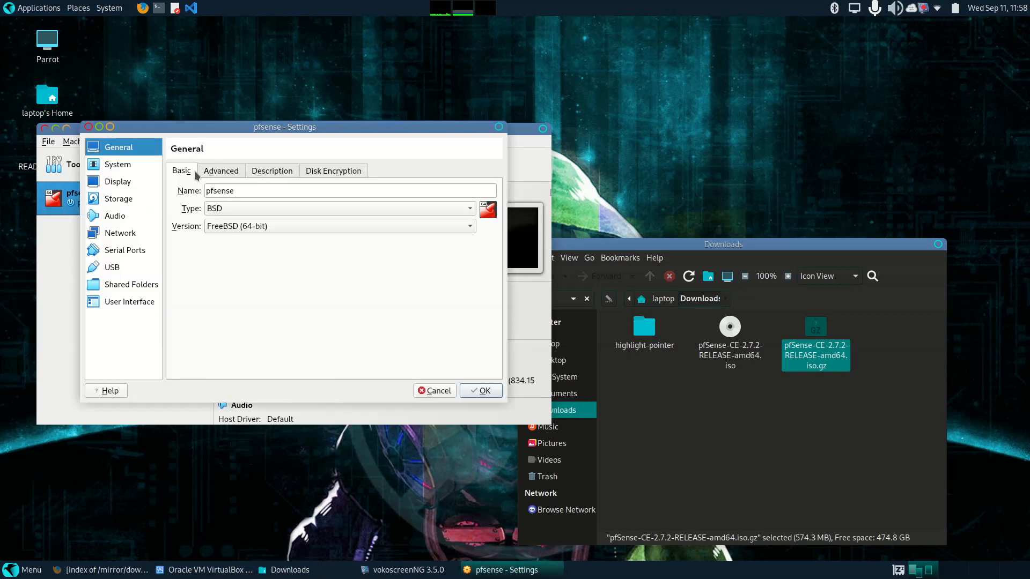
pyautogui.click(132, 232)
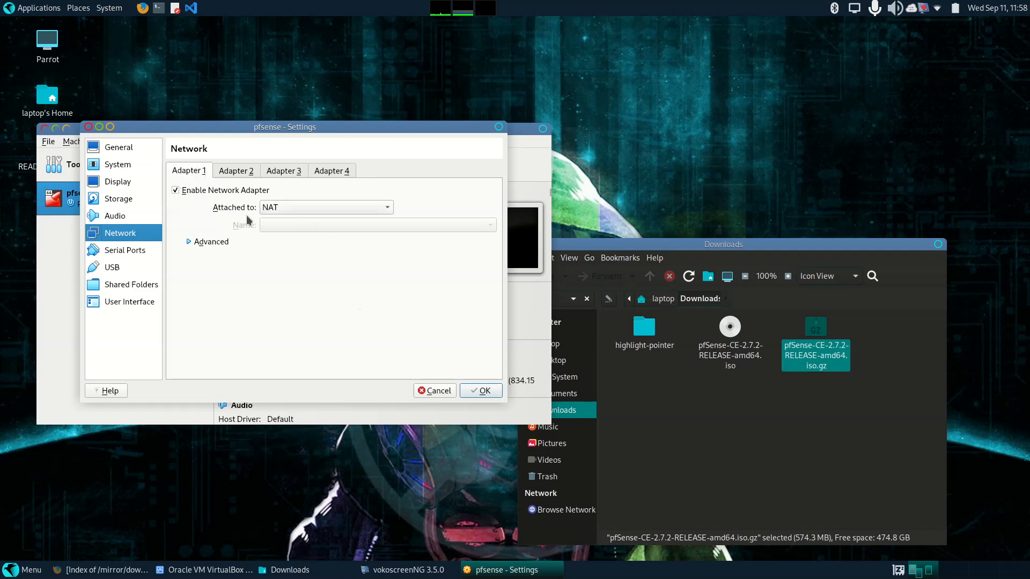
pyautogui.click(281, 210)
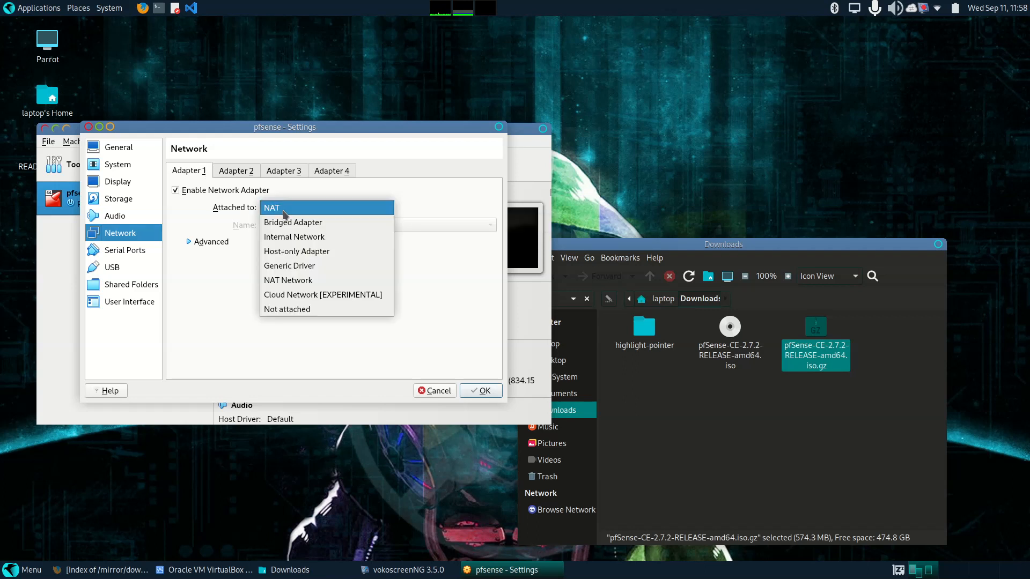
pyautogui.click(320, 223)
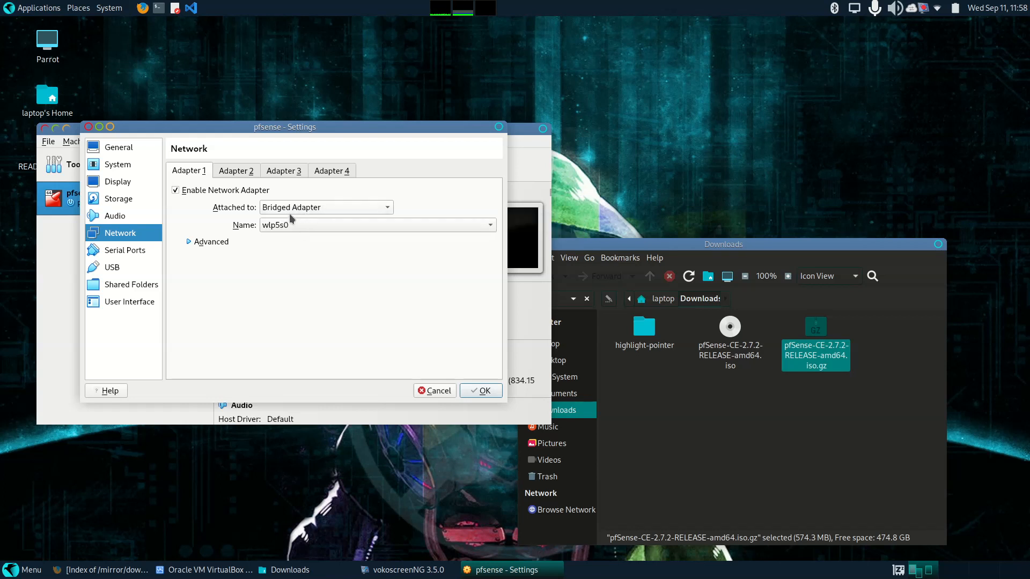
# Enable network Adapter 2 as an Internal Network named "Internal LAN" and save the machine's settings
pyautogui.click(243, 173)
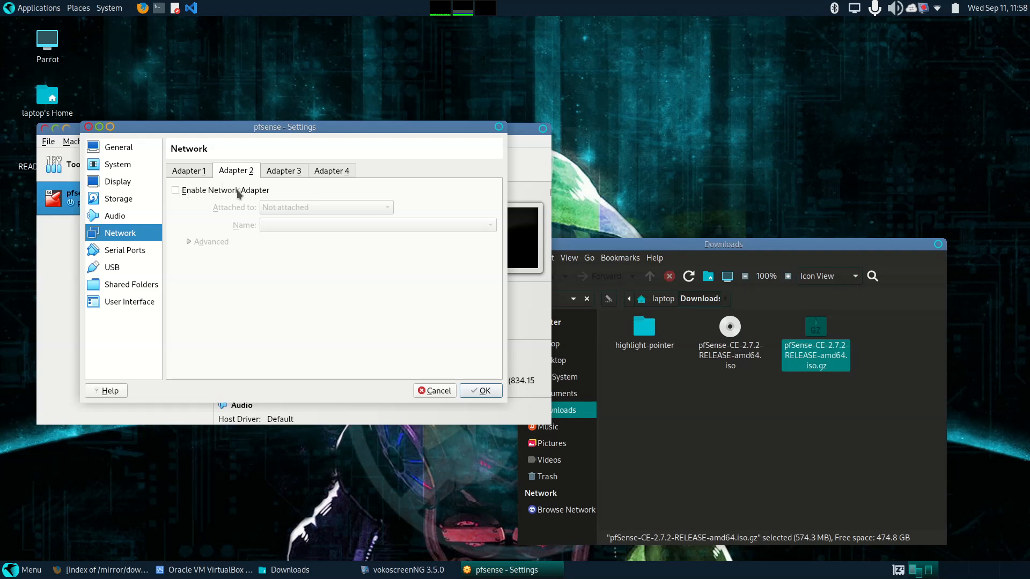
pyautogui.click(176, 190)
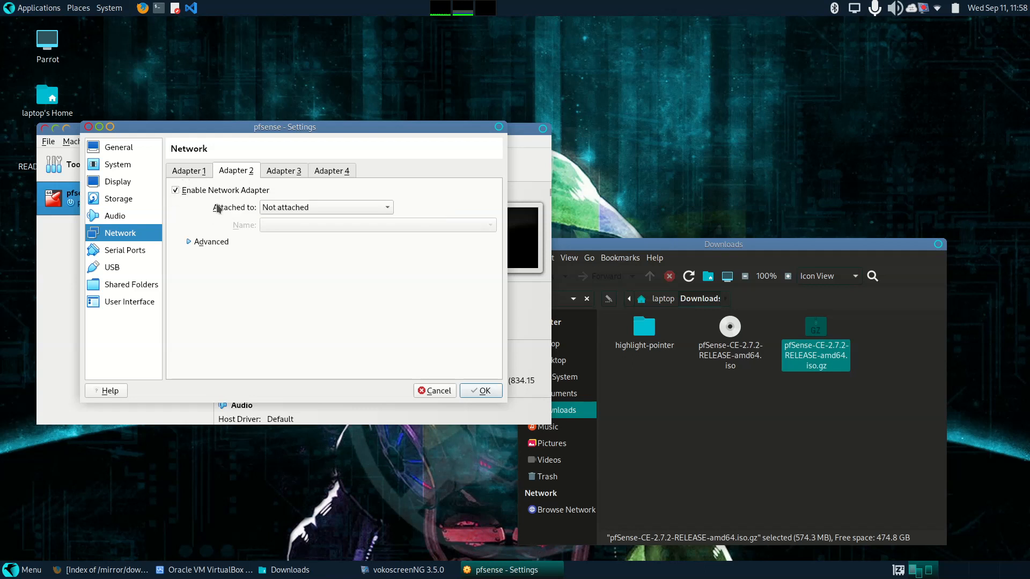
pyautogui.click(289, 207)
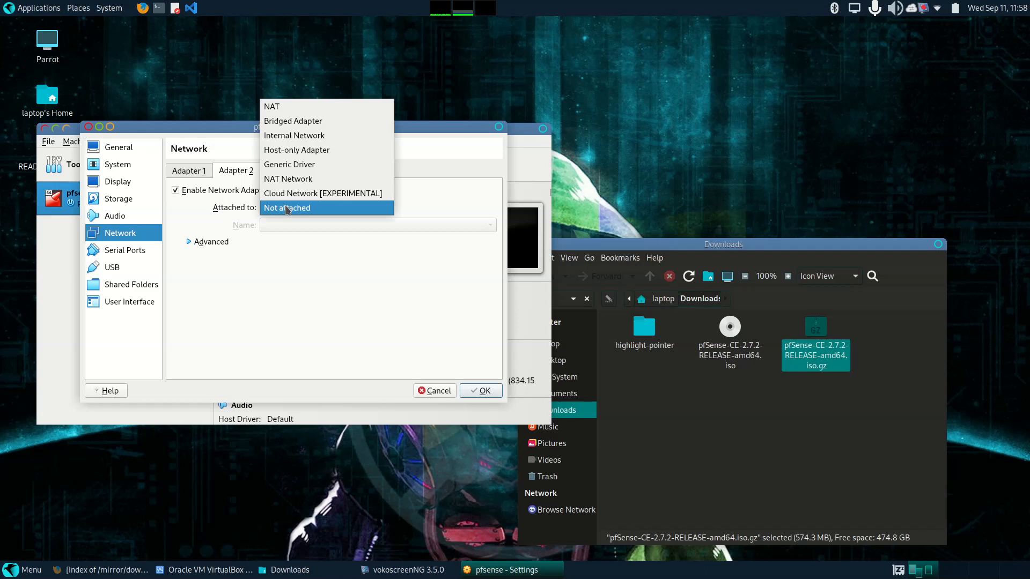
pyautogui.click(295, 136)
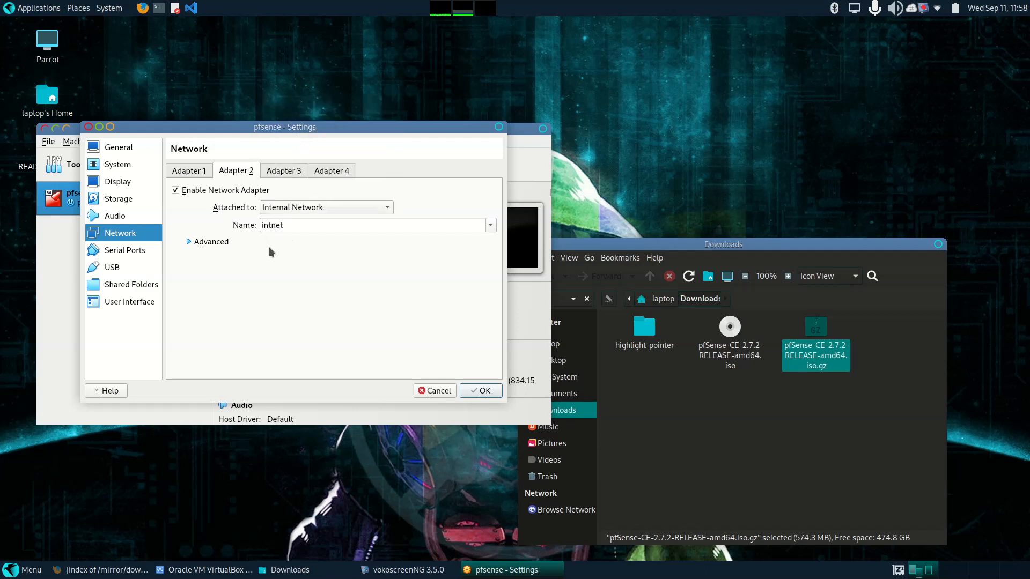
pyautogui.moveTo(281, 225); pyautogui.dragTo(255, 225)
pyautogui.doubleClick(277, 226)
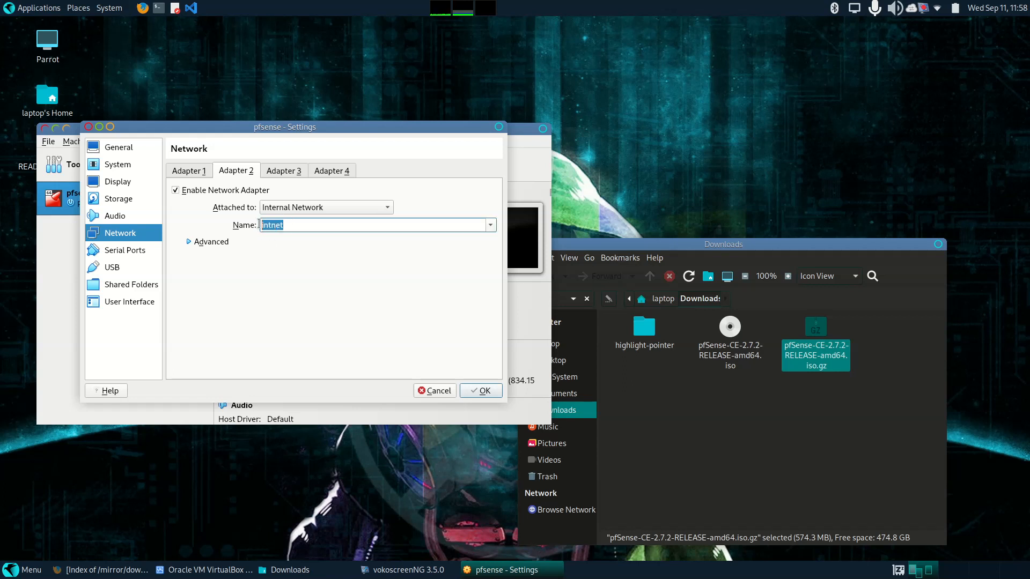
pyautogui.write('Internal LAN')
pyautogui.click(482, 391)
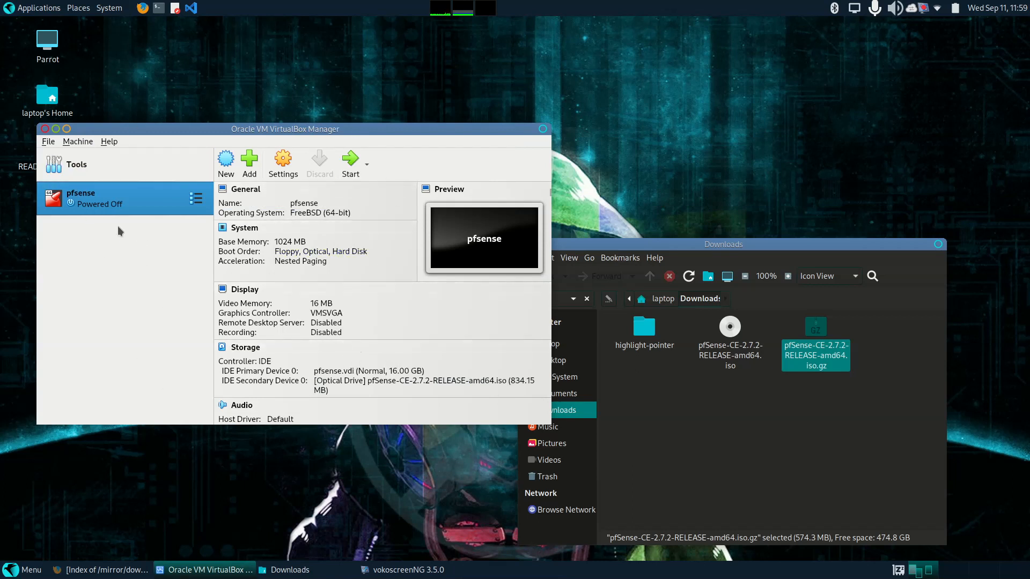
# Start the pfsense virtual machine and, after accepting the installer's copyright notice, choose Install pfSense
pyautogui.click(351, 168)
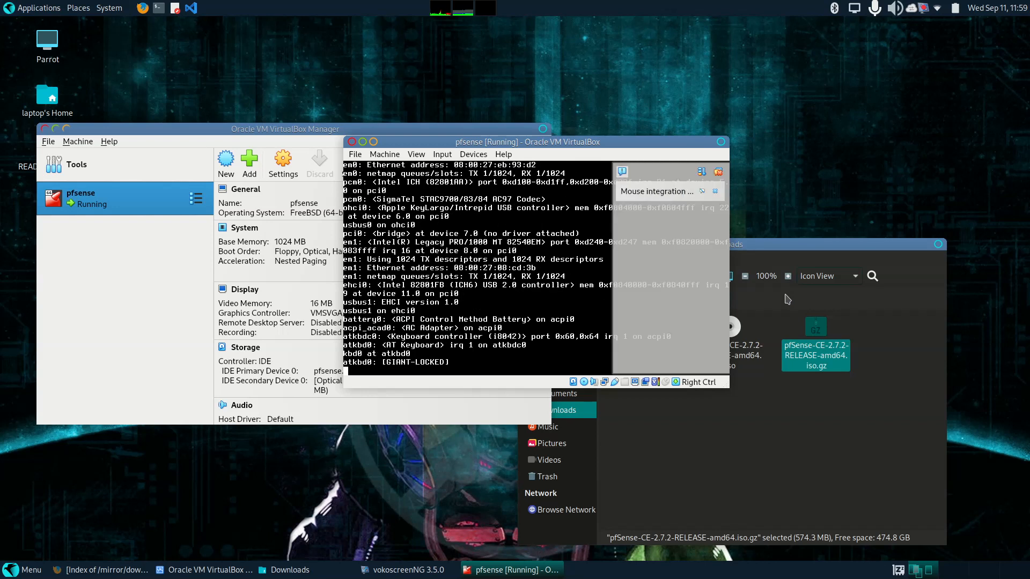
pyautogui.click(713, 172)
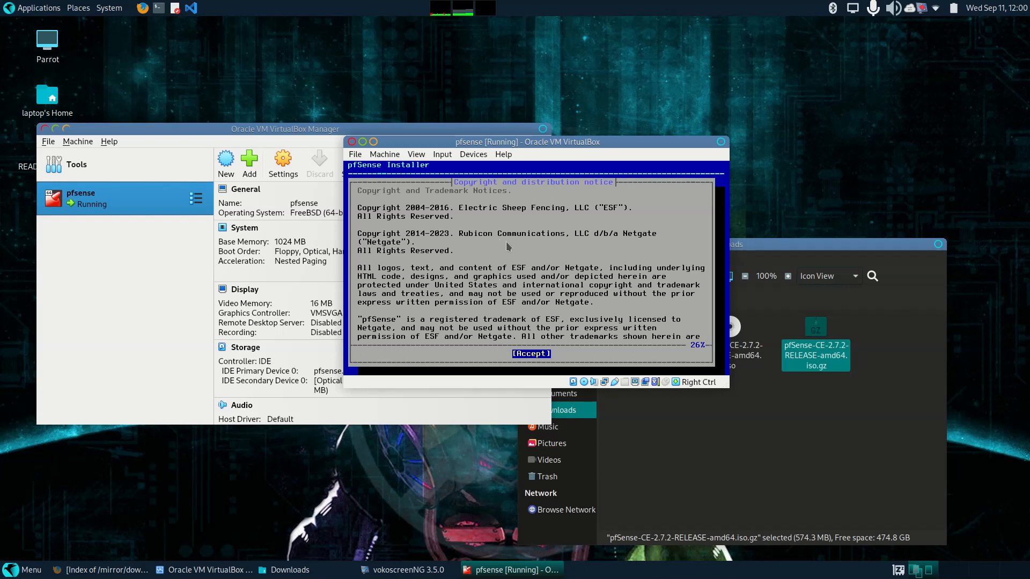
pyautogui.press('Return')
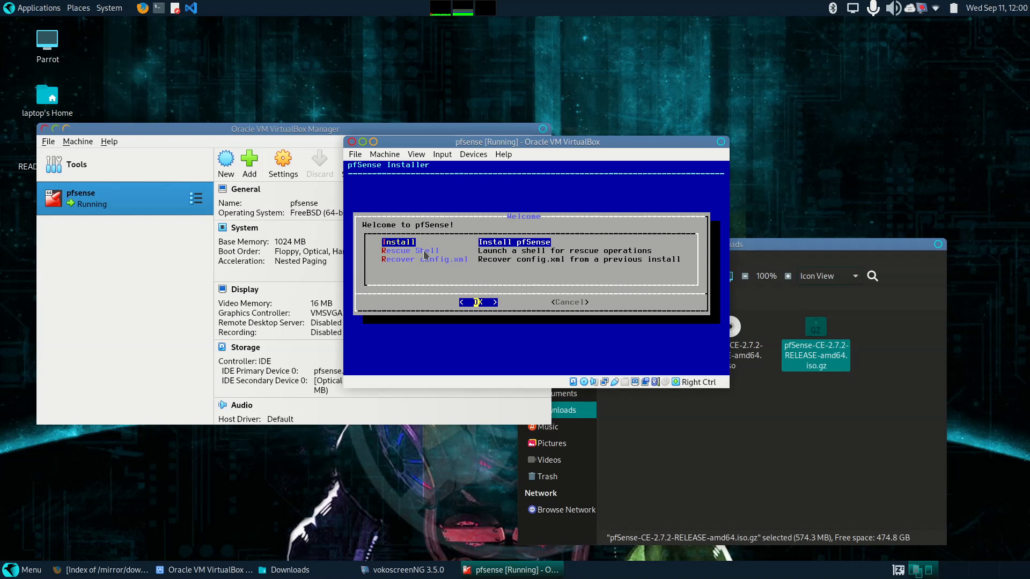
pyautogui.press('Return')
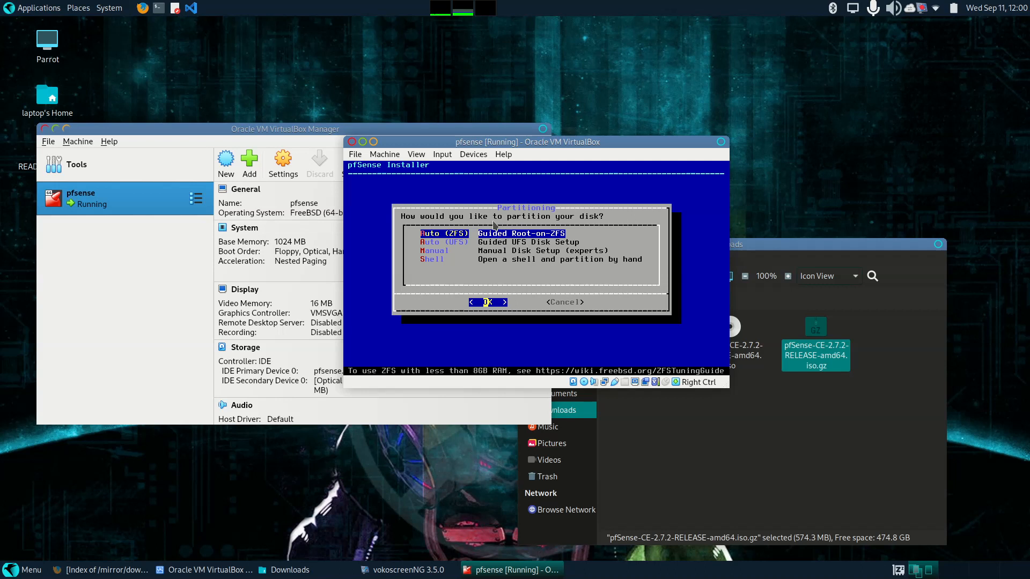
# Partition with Auto (ZFS) using the displayed pool options, a stripe with no redundancy, and the ada0 VBOX HARDDISK
pyautogui.press('Return')
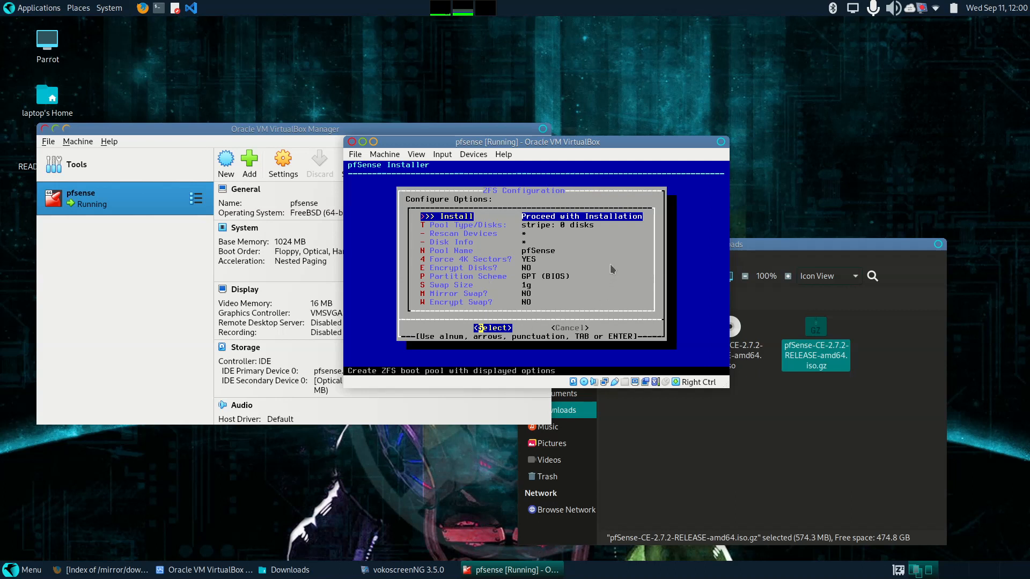
pyautogui.press('Return')
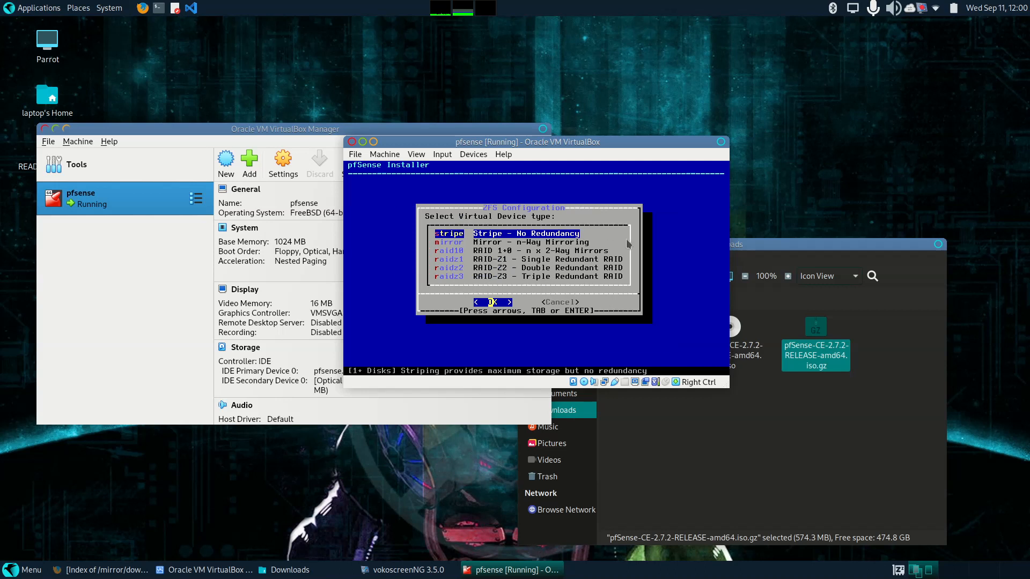
pyautogui.press('Return')
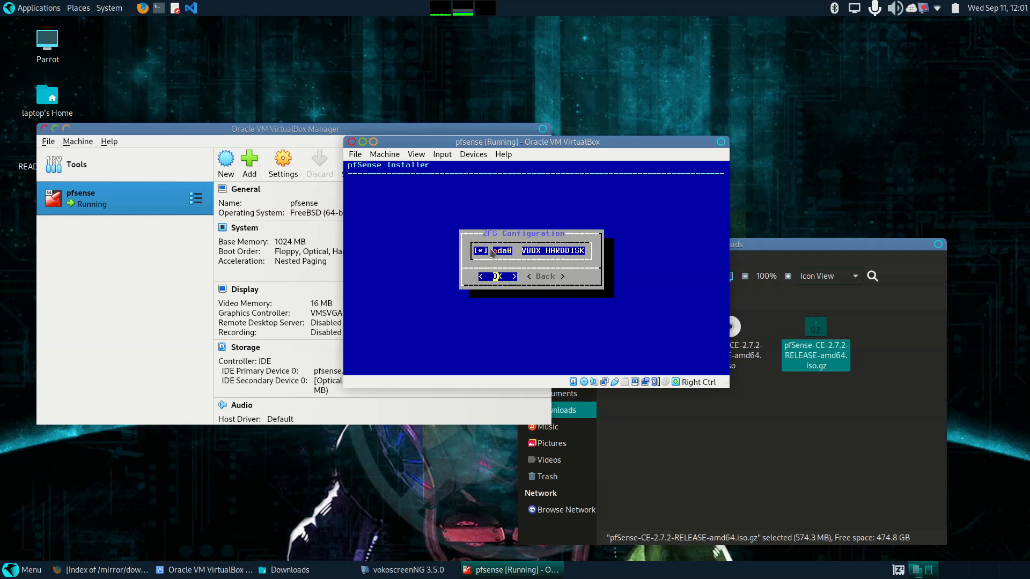
pyautogui.press('Return')
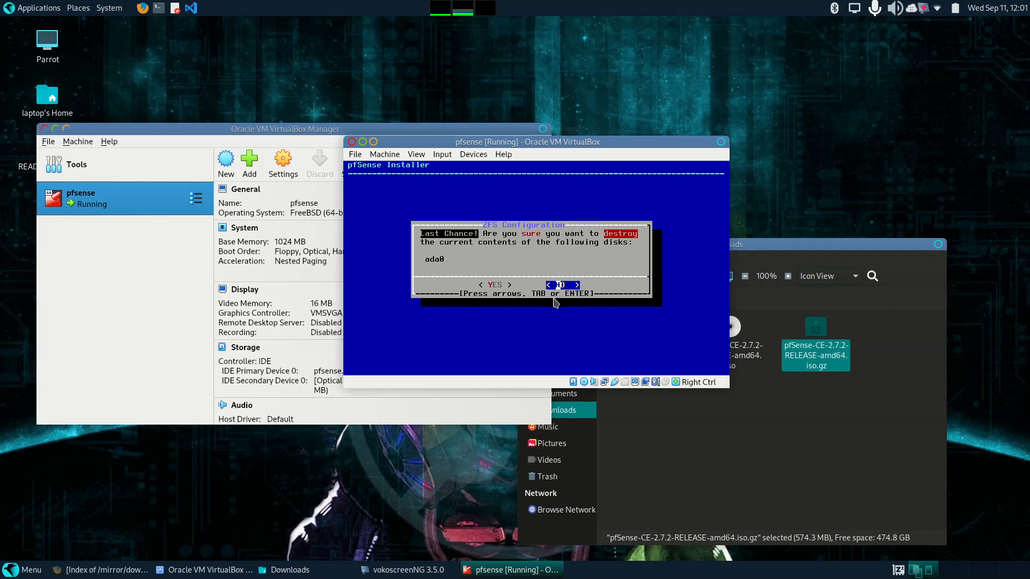
# Confirm with YES that the contents of disk ada0 may be destroyed so that the pfSense installation runs
pyautogui.press('Left')
pyautogui.press('Right')
pyautogui.press('Left')
pyautogui.press('Right')
pyautogui.press('Left')
pyautogui.press('Return')
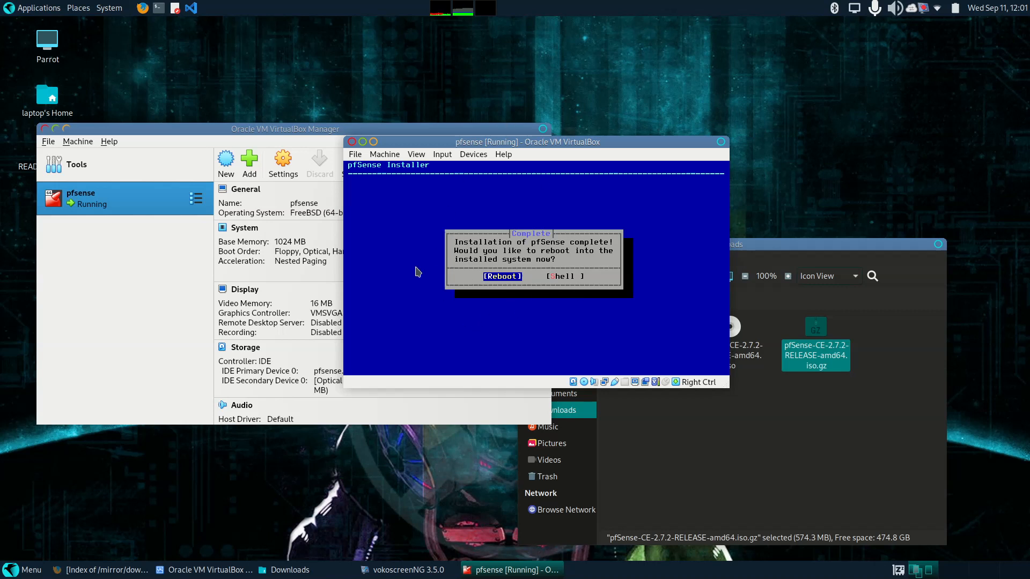
# Choose Shell at the installer's completion prompt and force-unmount pfSense-CE-2.7.2-RELEASE-amd64.iso from the virtual optical drive
pyautogui.press('Right')
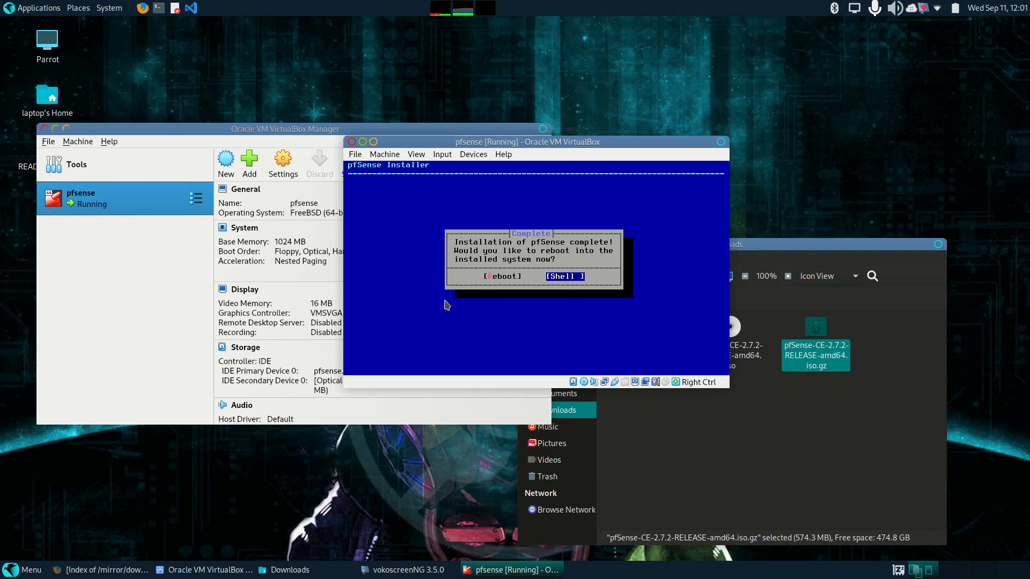
pyautogui.press('Return')
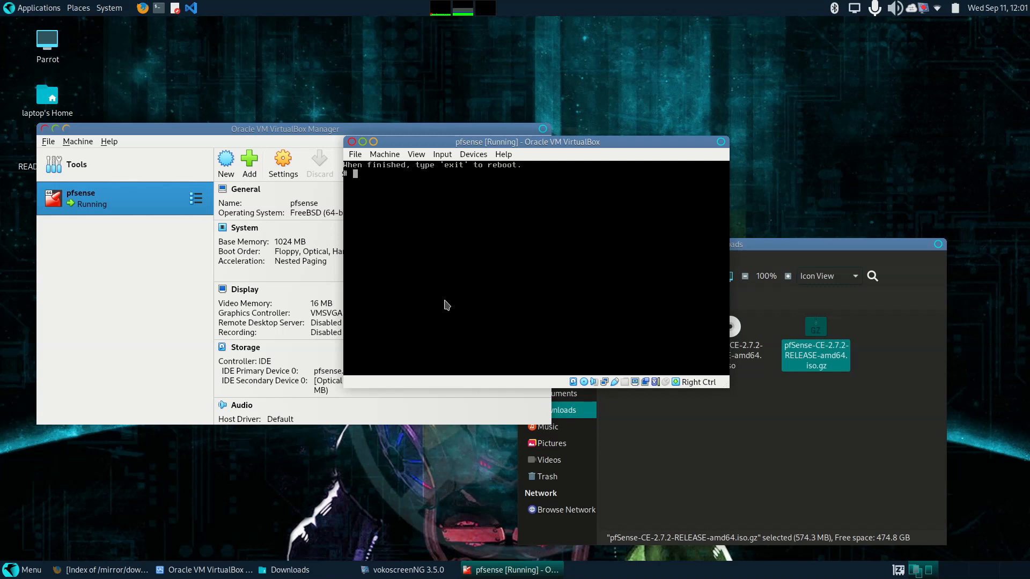
pyautogui.click(466, 154)
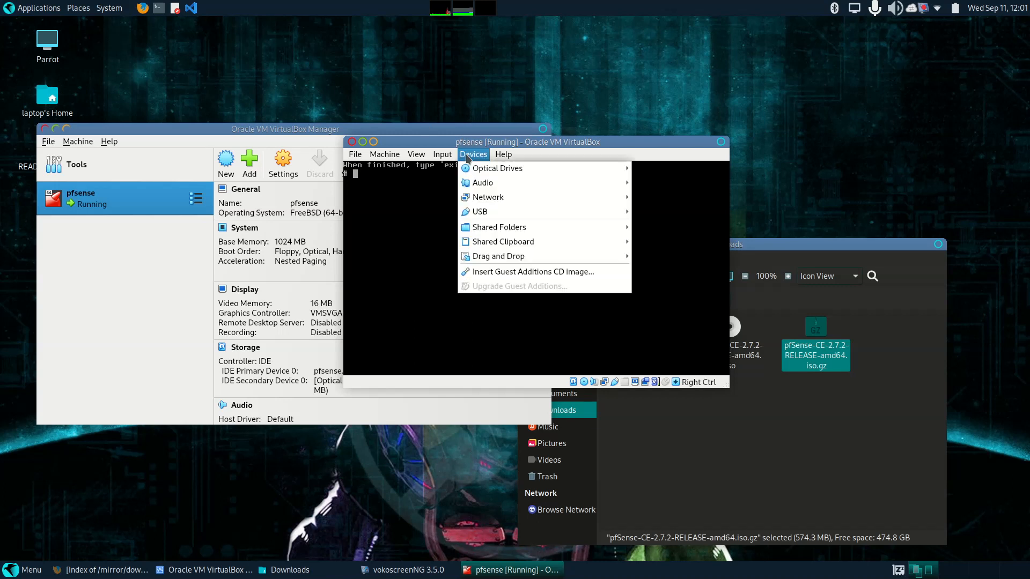
pyautogui.moveTo(499, 168)
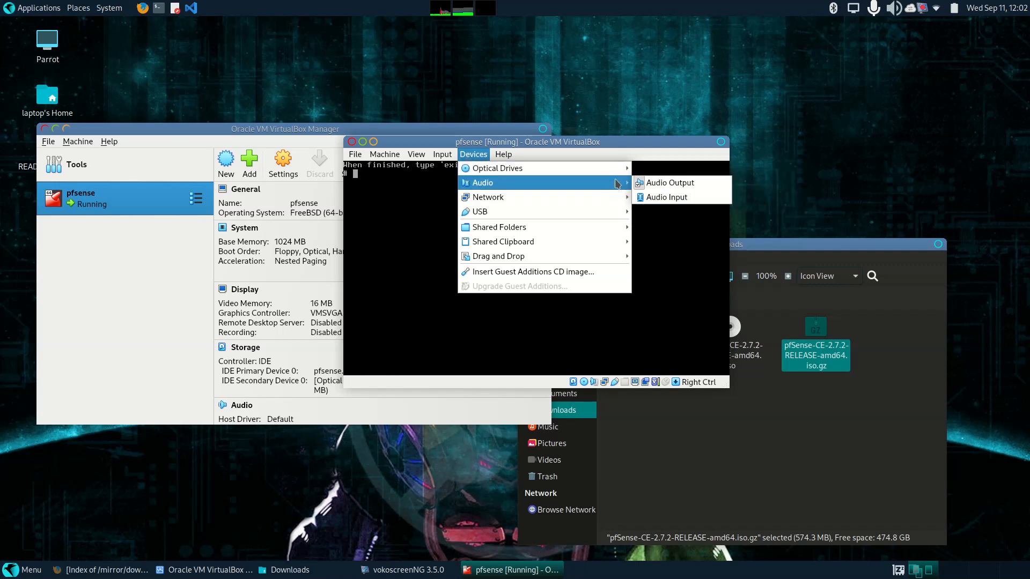
pyautogui.moveTo(616, 170)
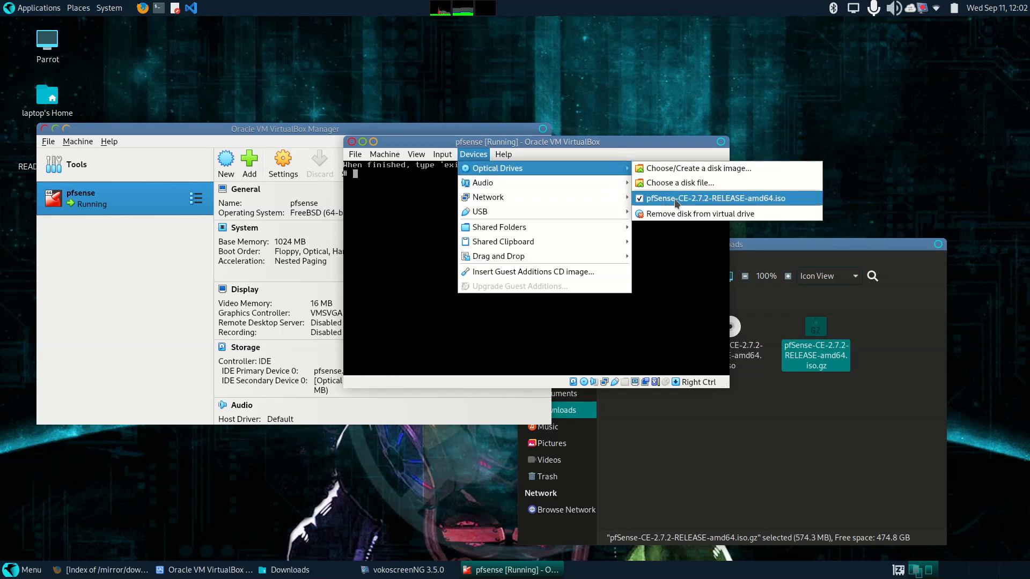
pyautogui.click(675, 199)
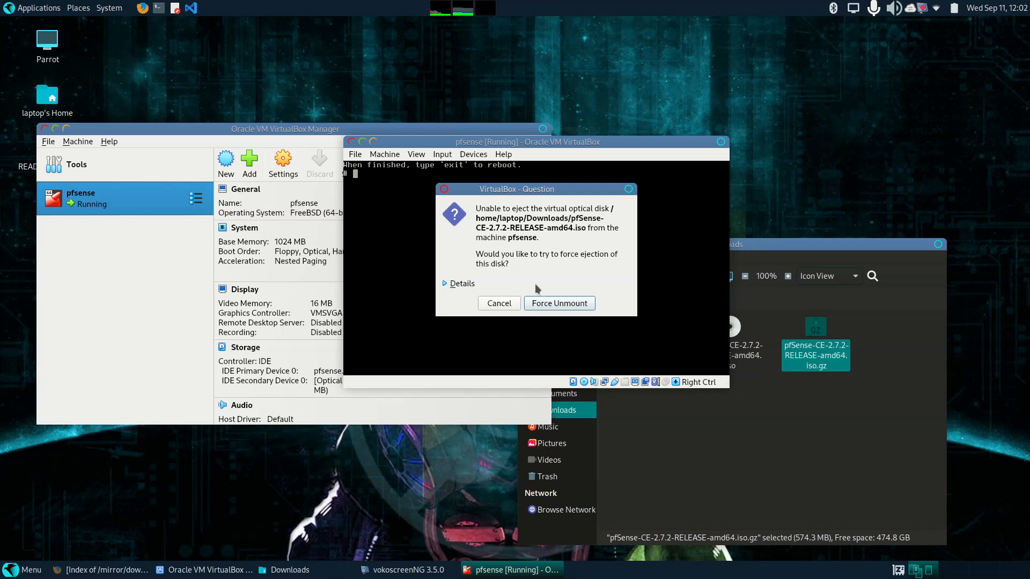
pyautogui.click(561, 307)
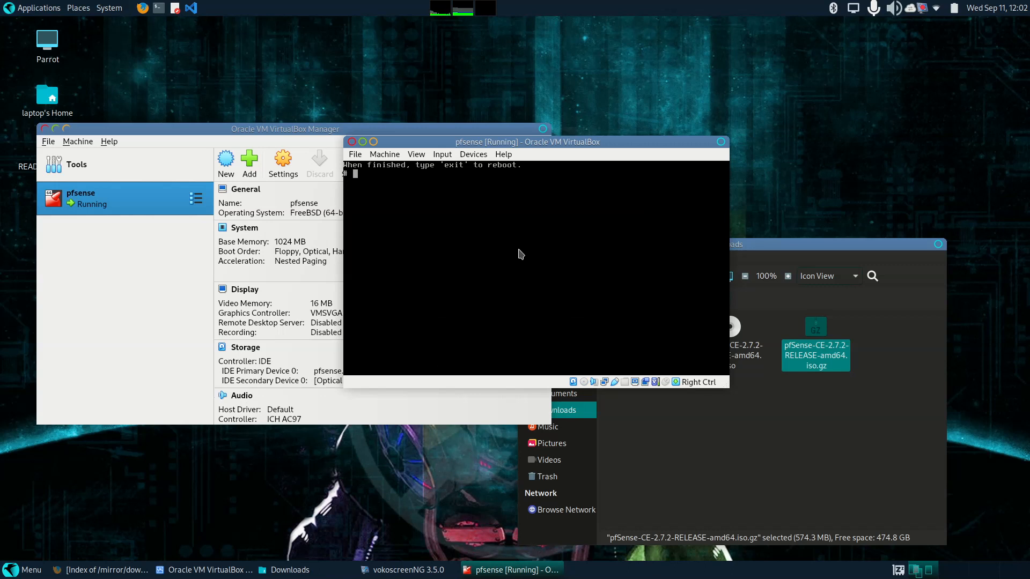
# Check the machine's optical drive and try to restart pfSense from the shell with the reboot command
pyautogui.press('Return')
pyautogui.click(479, 157)
pyautogui.moveTo(612, 169)
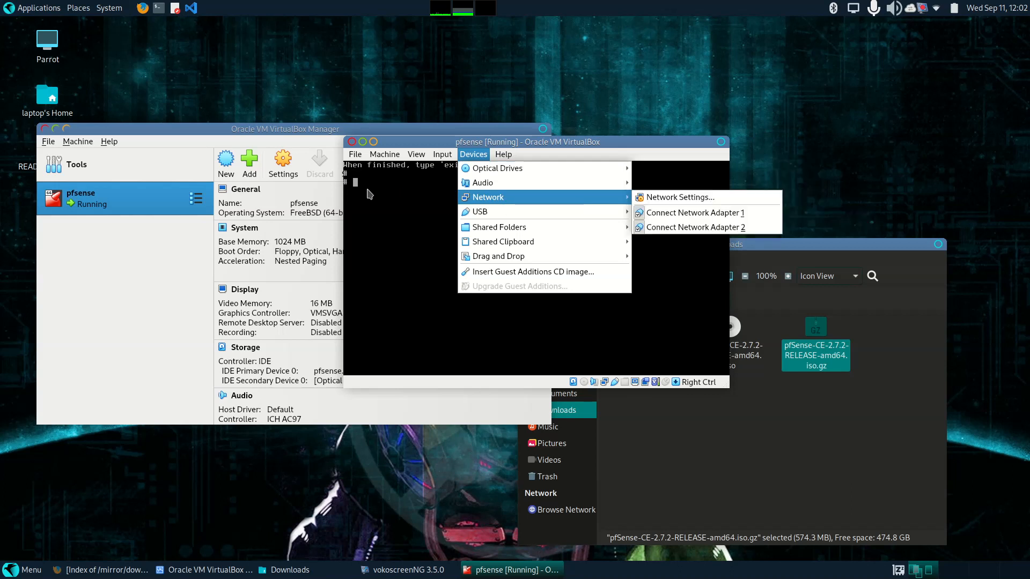
pyautogui.click(385, 197)
pyautogui.write('reboot')
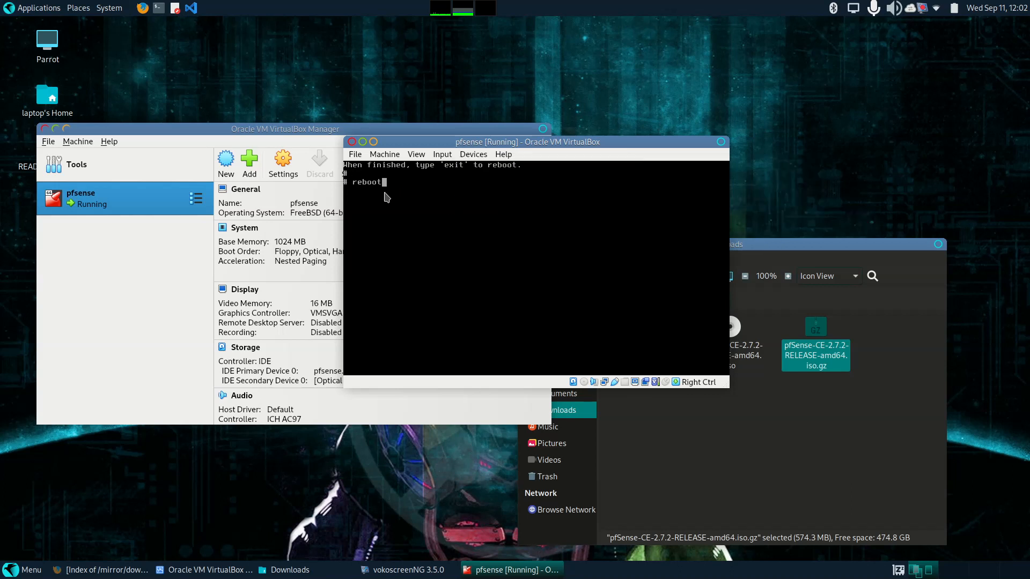
pyautogui.press('Return')
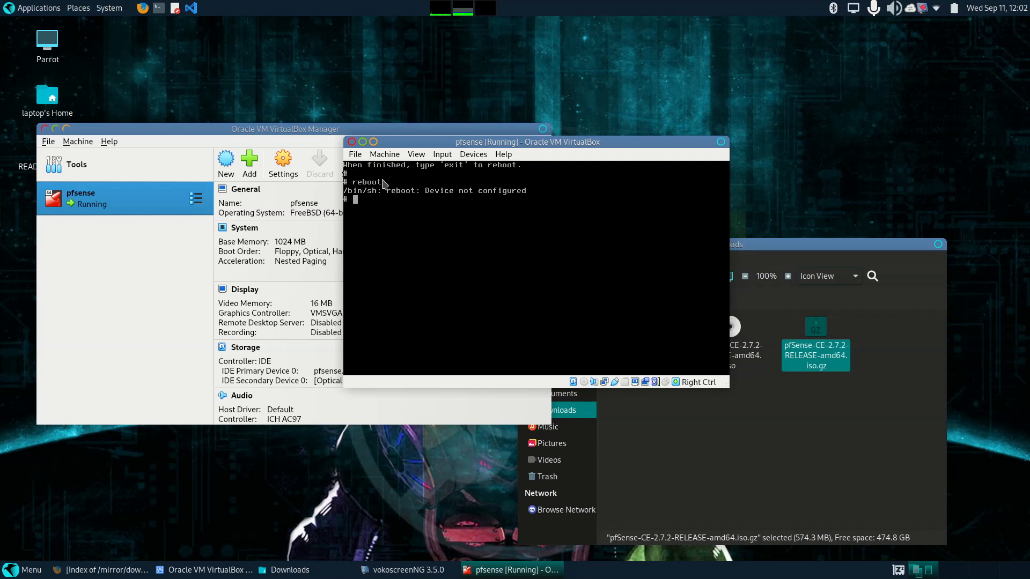
# Close the running pfsense virtual machine by powering it off
pyautogui.click(352, 142)
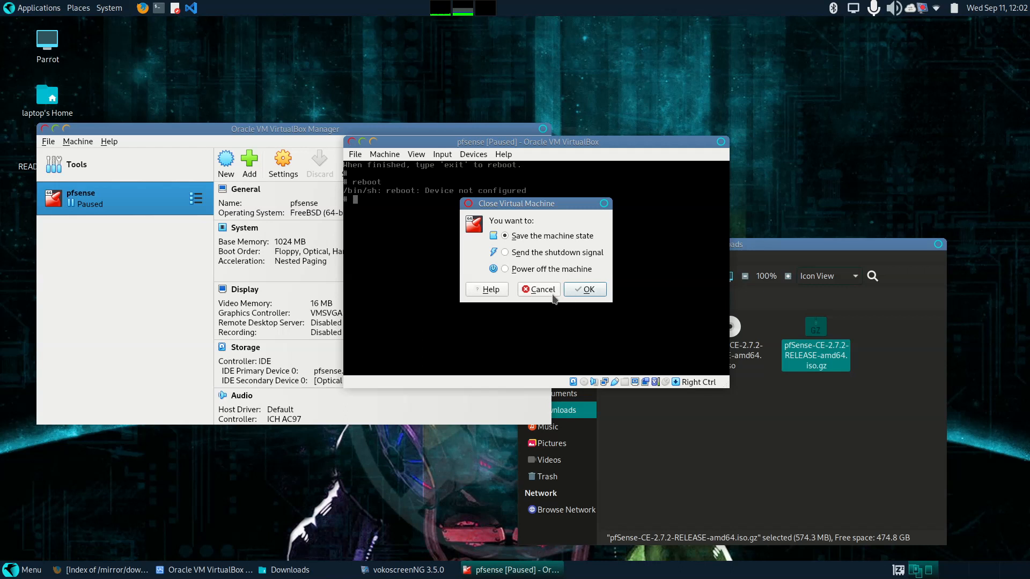
pyautogui.click(514, 273)
pyautogui.click(580, 290)
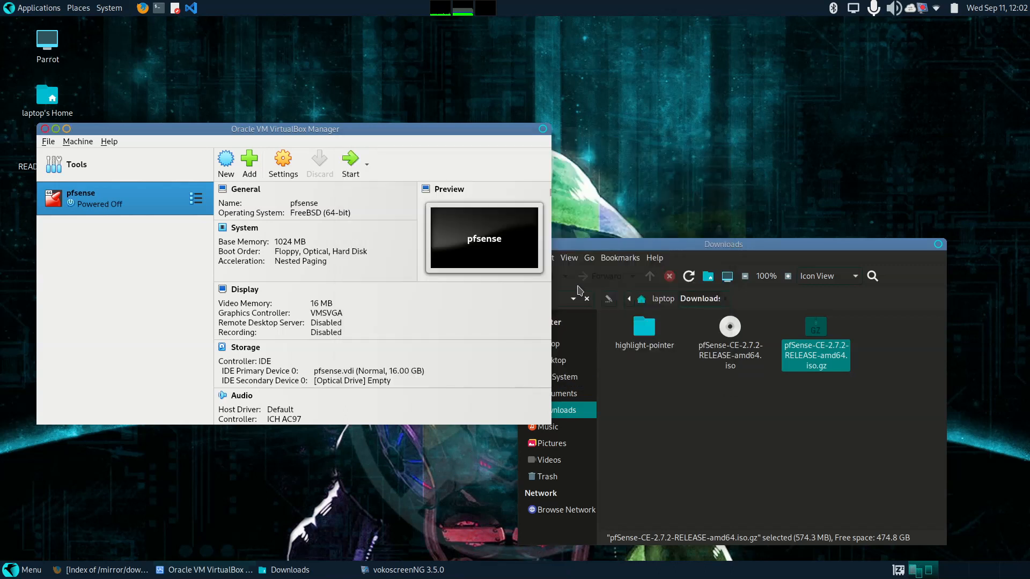
# Start the pfsense virtual machine from its hard disk and dismiss the keyboard capture and mouse integration notifications
pyautogui.click(357, 164)
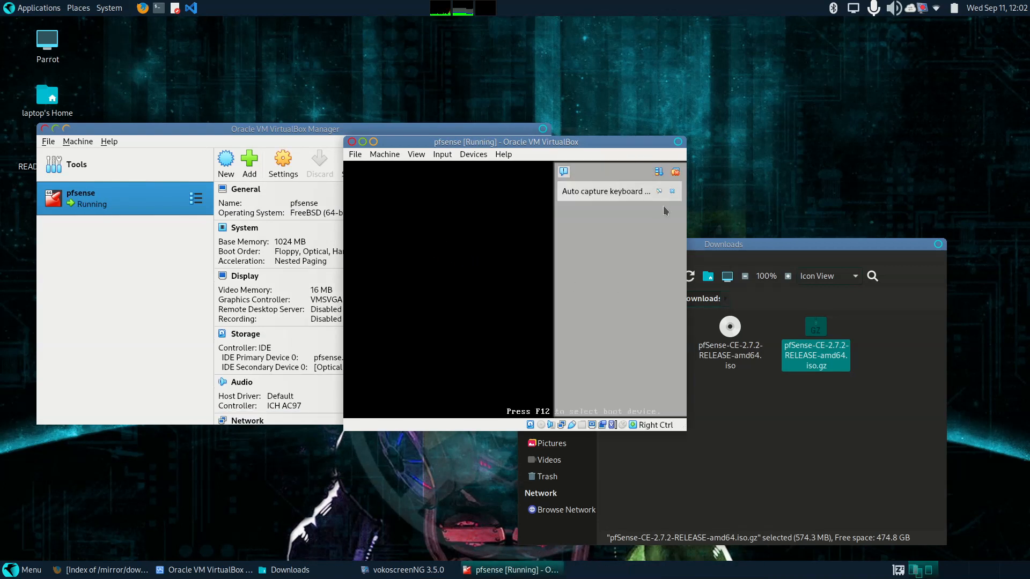
pyautogui.click(675, 172)
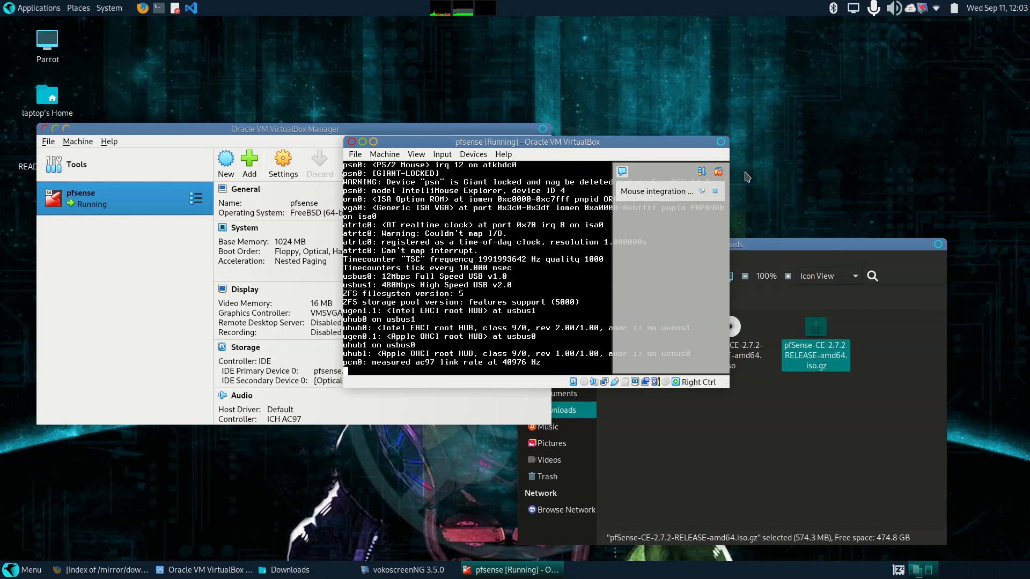
pyautogui.click(717, 173)
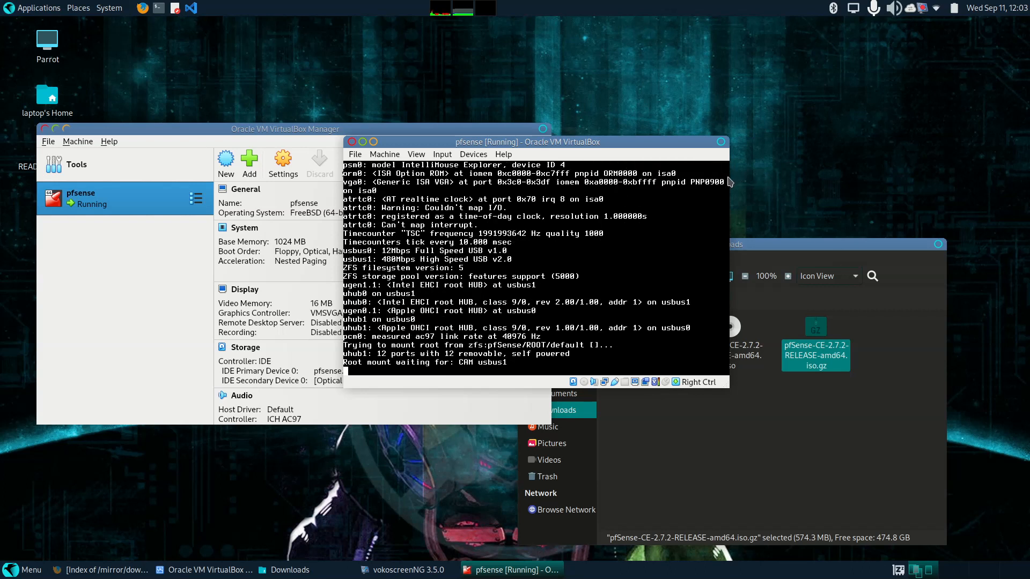